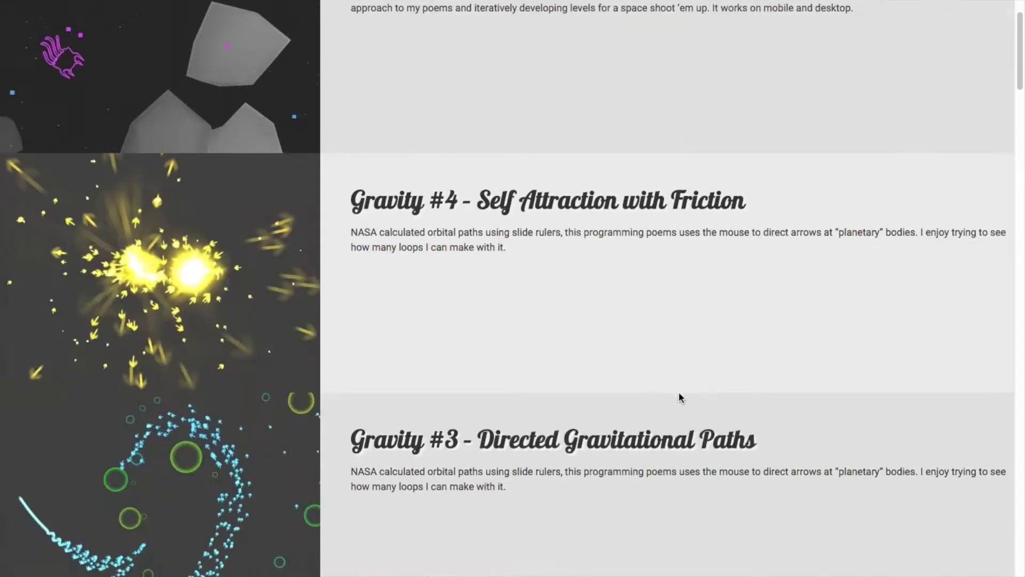
{"action": "scroll", "coordinate": [679, 392], "scroll_direction": "down", "scroll_amount": 5}
{"action": "scroll", "coordinate": [679, 394], "scroll_direction": "down", "scroll_amount": 4}
{"action": "scroll", "coordinate": [682, 401], "scroll_direction": "down", "scroll_amount": 5}
{"action": "scroll", "coordinate": [684, 405], "scroll_direction": "down", "scroll_amount": 5}
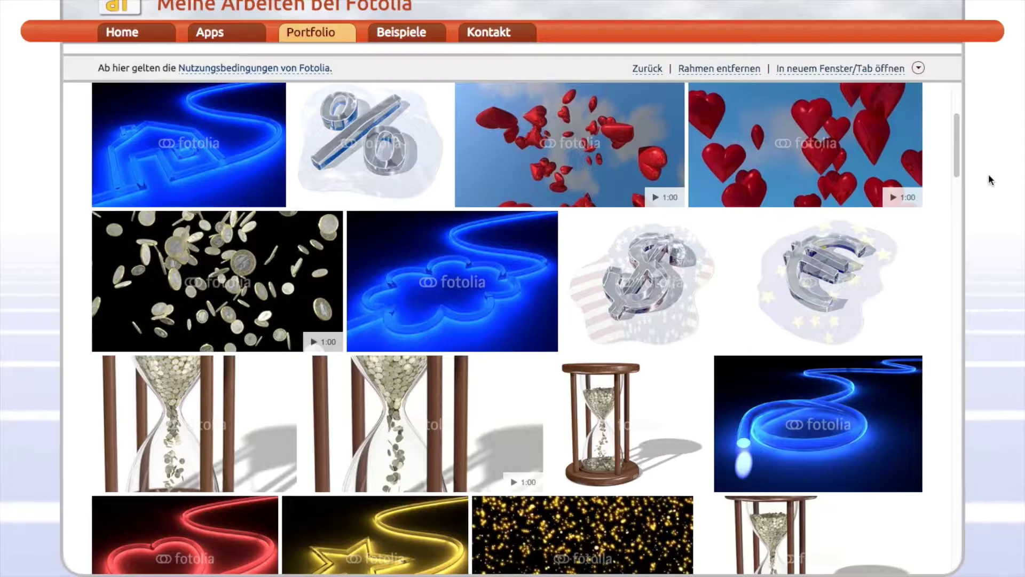
{"action": "scroll", "coordinate": [954, 262], "scroll_direction": "down", "scroll_amount": 5}
{"action": "scroll", "coordinate": [953, 262], "scroll_direction": "down", "scroll_amount": 5}
{"action": "scroll", "coordinate": [955, 262], "scroll_direction": "down", "scroll_amount": 5}
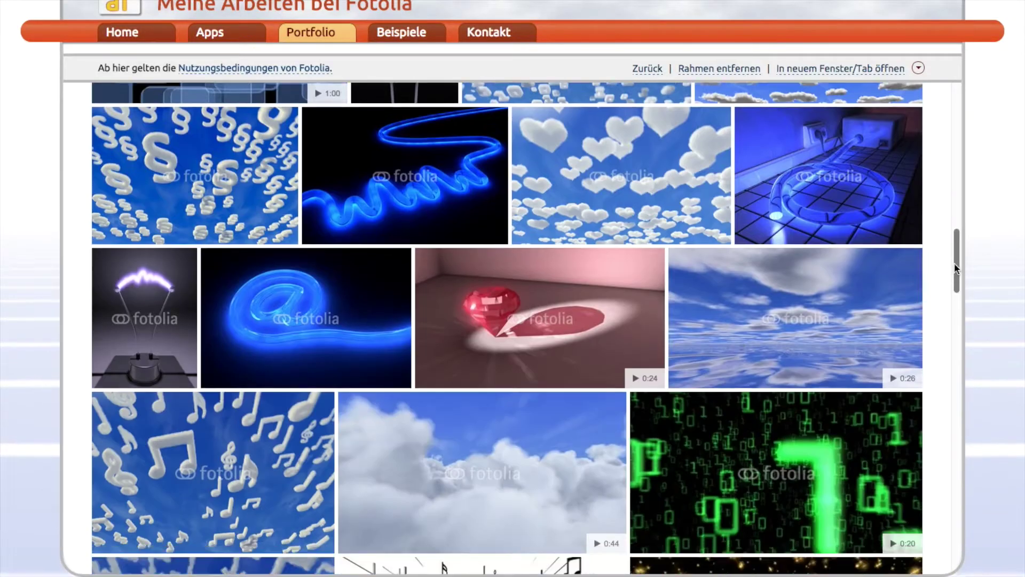
{"action": "scroll", "coordinate": [954, 263], "scroll_direction": "down", "scroll_amount": 5}
{"action": "scroll", "coordinate": [955, 264], "scroll_direction": "down", "scroll_amount": 5}
{"action": "scroll", "coordinate": [955, 263], "scroll_direction": "down", "scroll_amount": 5}
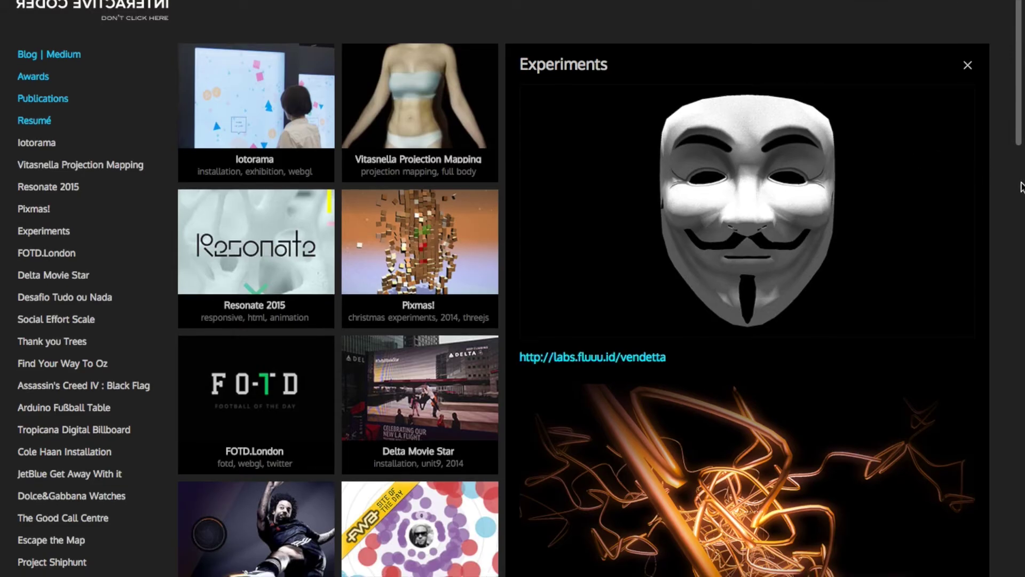
{"action": "scroll", "coordinate": [1021, 187], "scroll_direction": "down", "scroll_amount": 5}
{"action": "scroll", "coordinate": [1021, 187], "scroll_direction": "down", "scroll_amount": 5}
{"action": "scroll", "coordinate": [1022, 192], "scroll_direction": "down", "scroll_amount": 5}
{"action": "scroll", "coordinate": [1021, 196], "scroll_direction": "down", "scroll_amount": 3}
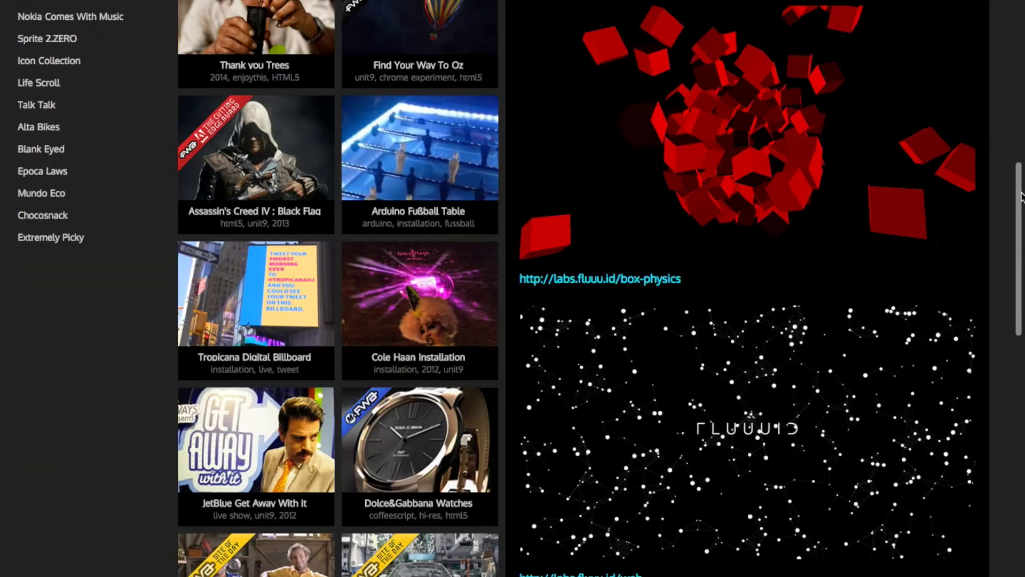
{"action": "scroll", "coordinate": [1021, 192], "scroll_direction": "down", "scroll_amount": 5}
{"action": "scroll", "coordinate": [1021, 192], "scroll_direction": "down", "scroll_amount": 5}
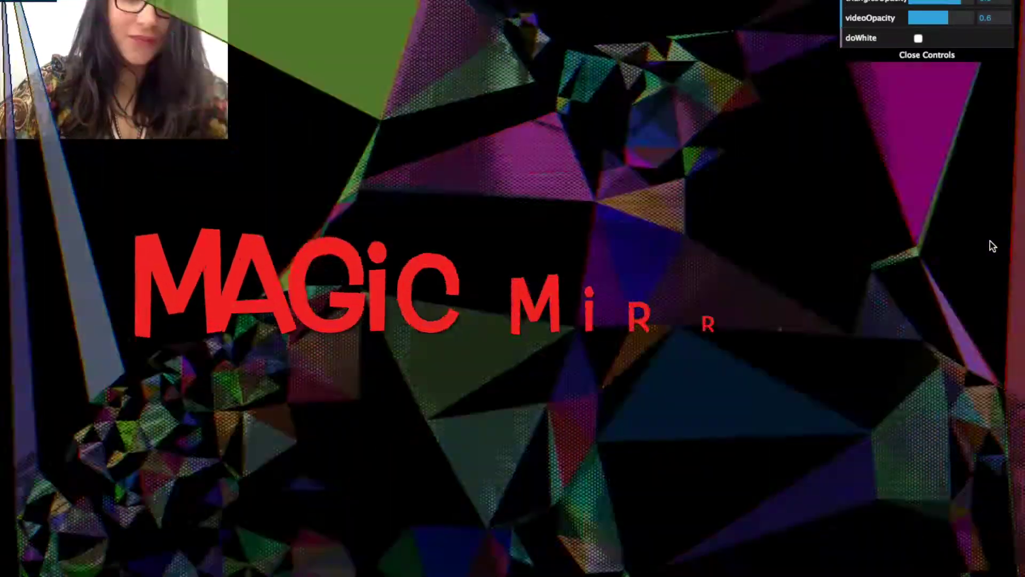